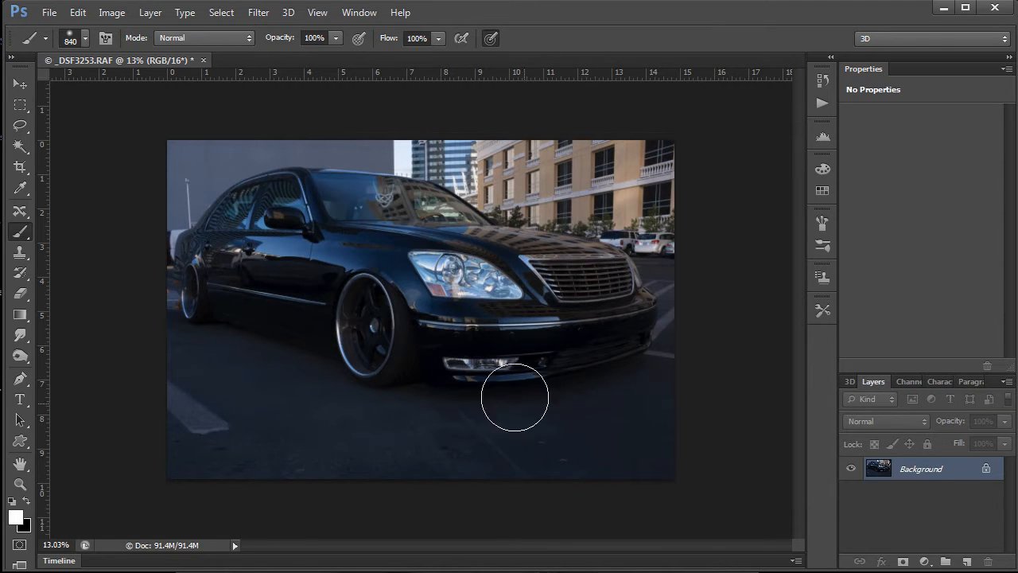
Examine the car photo at pixel level and return to the full-image view
key("z")
left_click_drag(438, 379, 834, 361)
key("b")
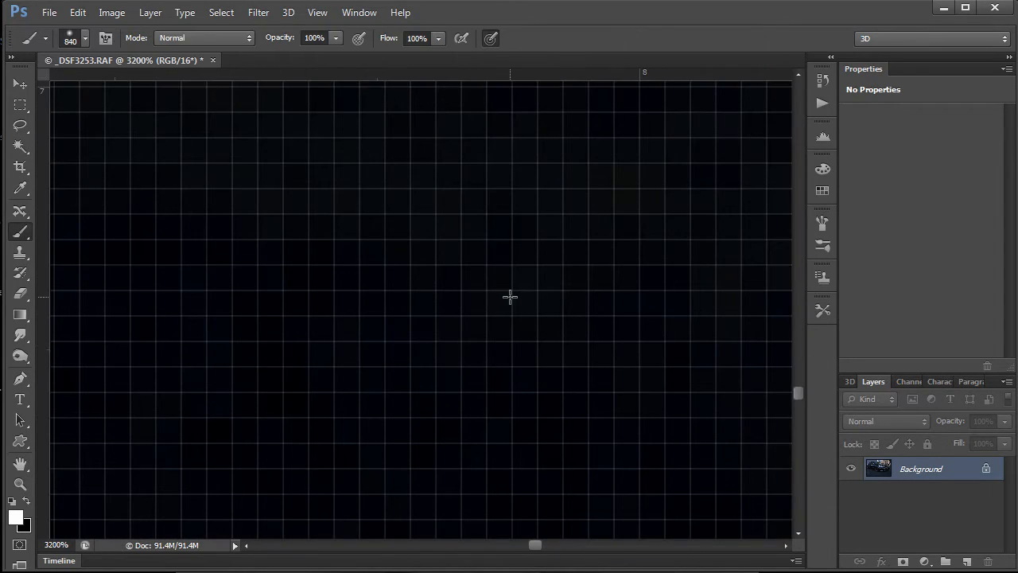
key("z")
left_click_drag(509, 297, 139, 421)
key("b")
key("z")
left_click_drag(422, 299, 469, 302)
key("b")
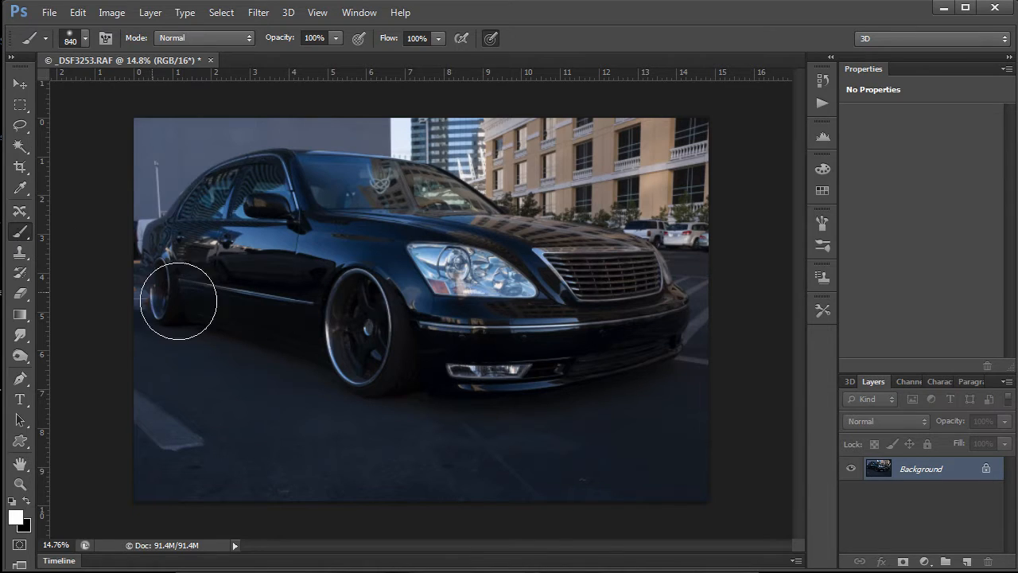
Paint a wavy white brush stroke across the car directly on the Background layer and undo it
mouse_move(230, 395)
left_mouse_down()
mouse_move(255, 300)
mouse_move(397, 300)
mouse_move(526, 223)
mouse_move(728, 233)
left_mouse_up()
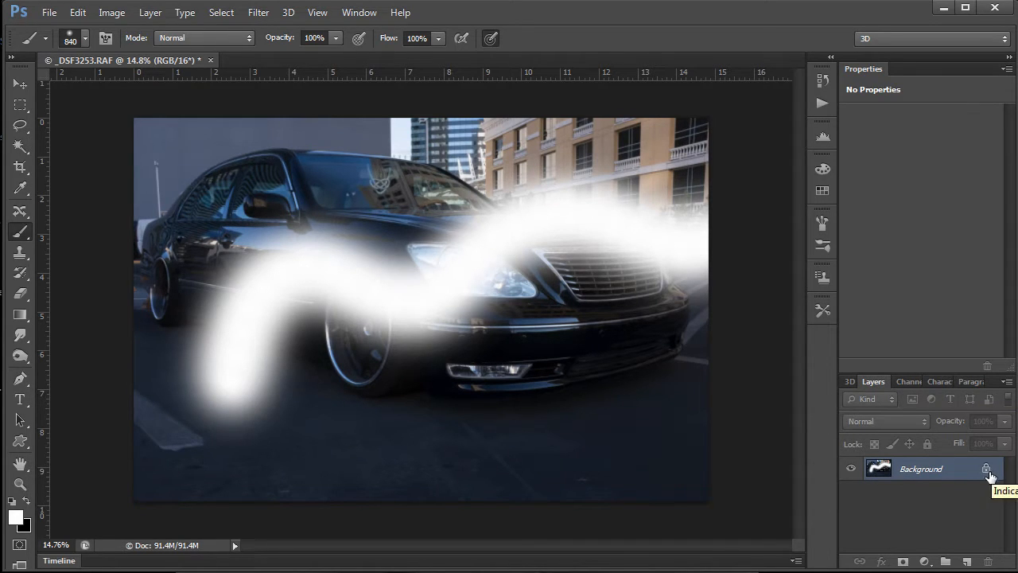
key("z")
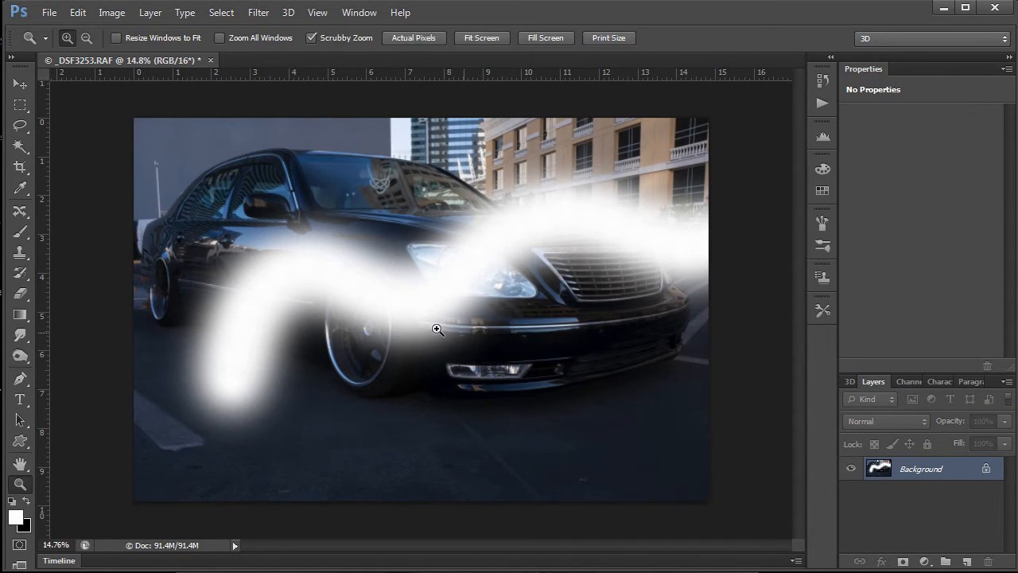
mouse_move(441, 329)
left_mouse_down()
mouse_move(679, 316)
mouse_move(811, 292)
left_mouse_up()
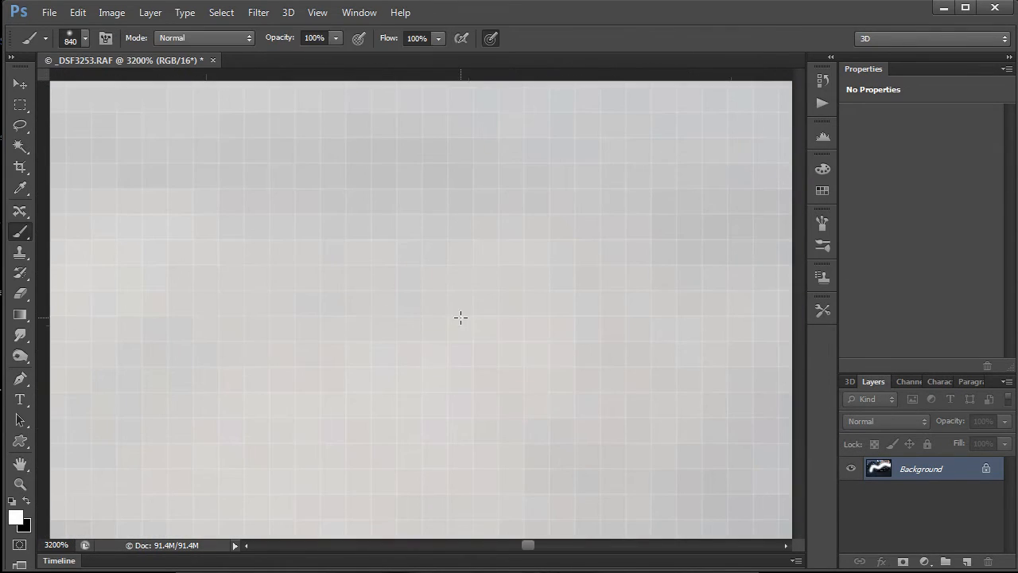
key("z")
left_click_drag(459, 315, 158, 374)
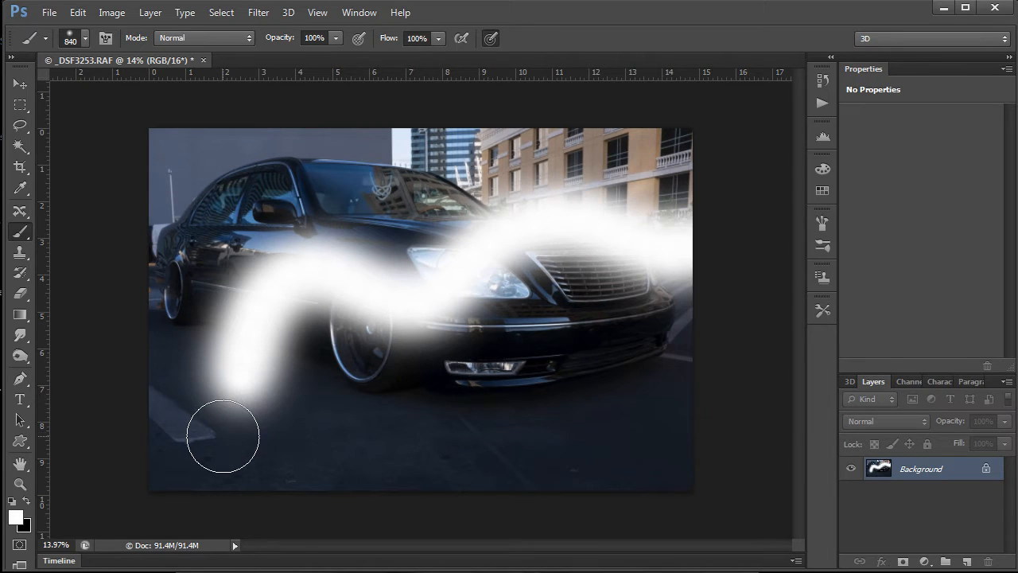
left_click(77, 13)
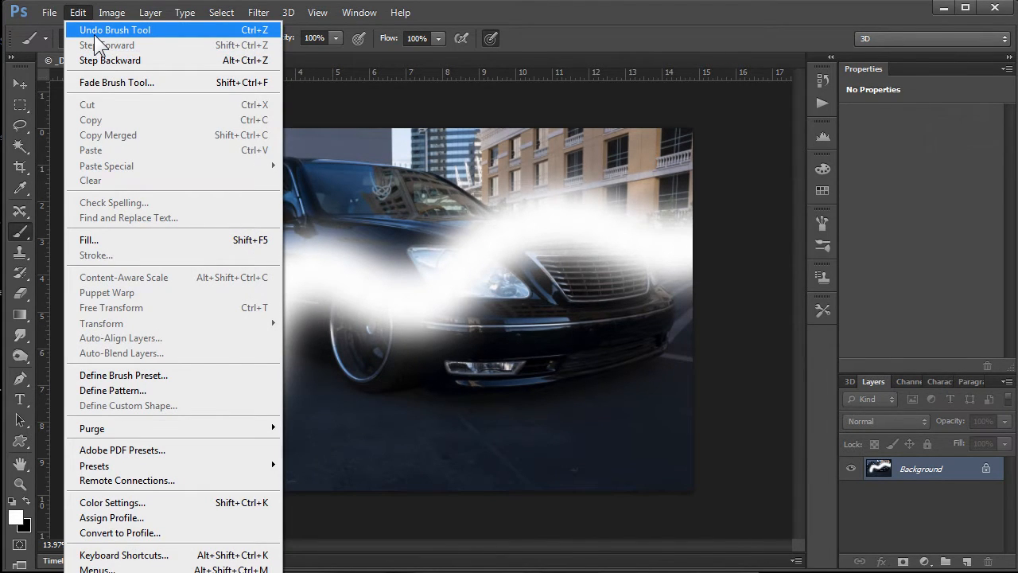
left_click(94, 34)
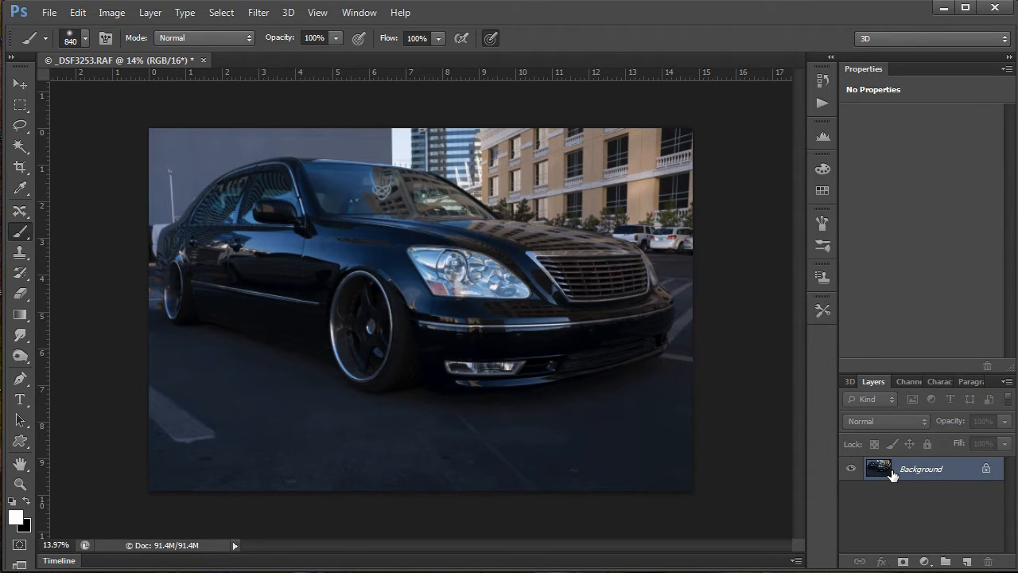
Paint a white stroke across the pavement on a duplicate of the Background layer and delete that duplicate
key("ctrl+j")
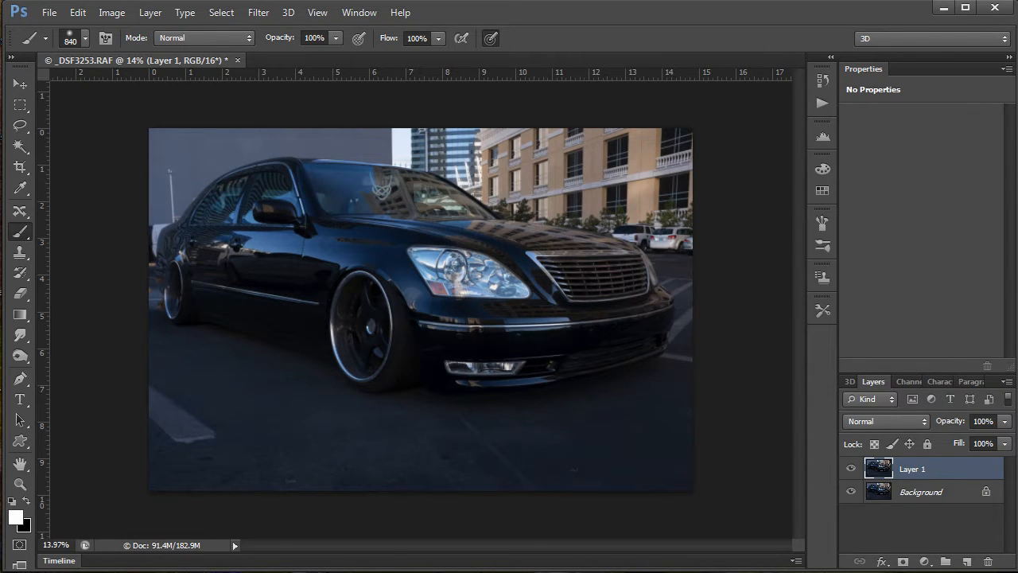
mouse_move(227, 402)
left_mouse_down()
mouse_move(537, 417)
mouse_move(561, 422)
left_mouse_up()
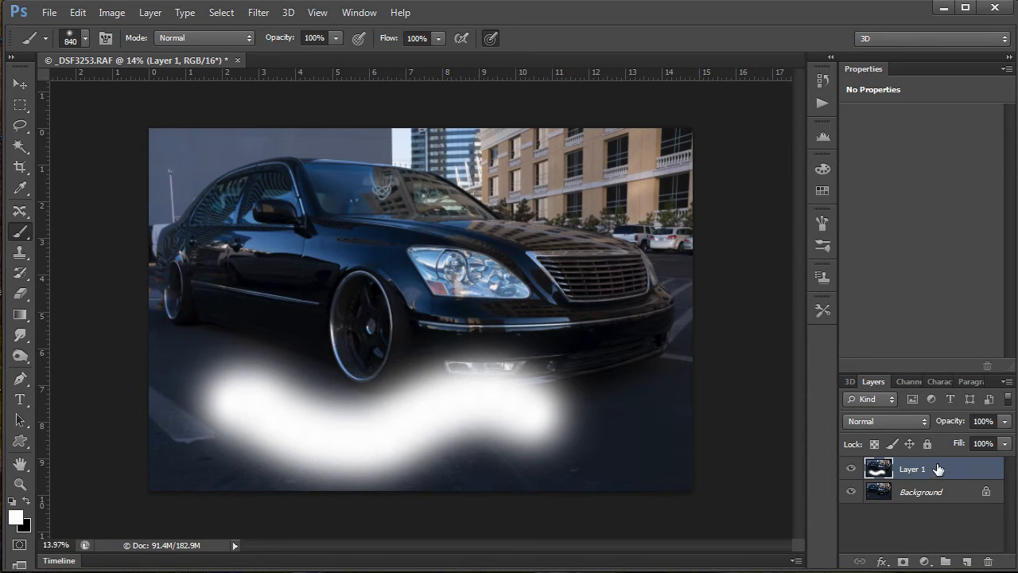
key("Delete")
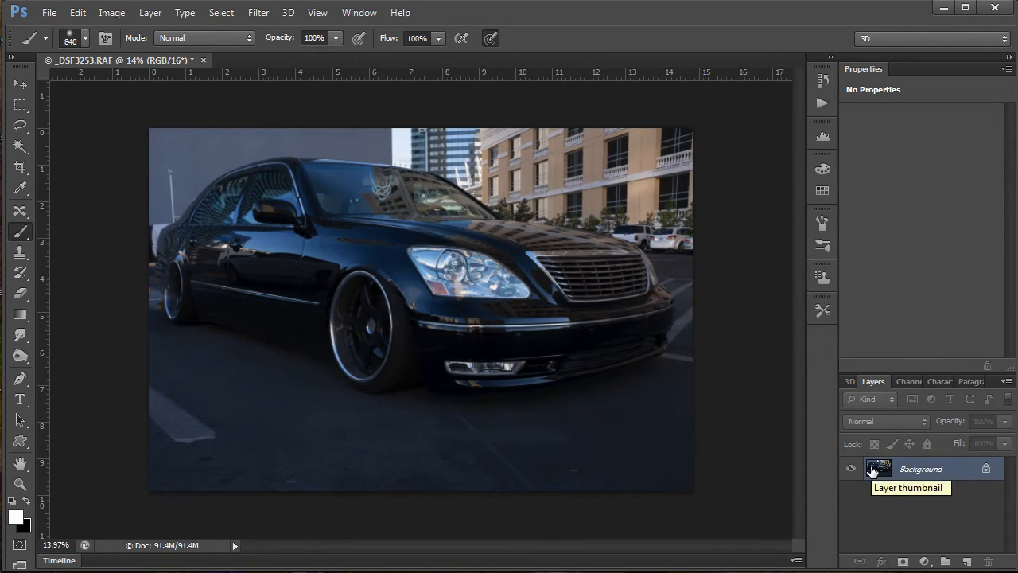
Stack three duplicates of the Background layer and merge them all back down into the Background
key("ctrl+j")
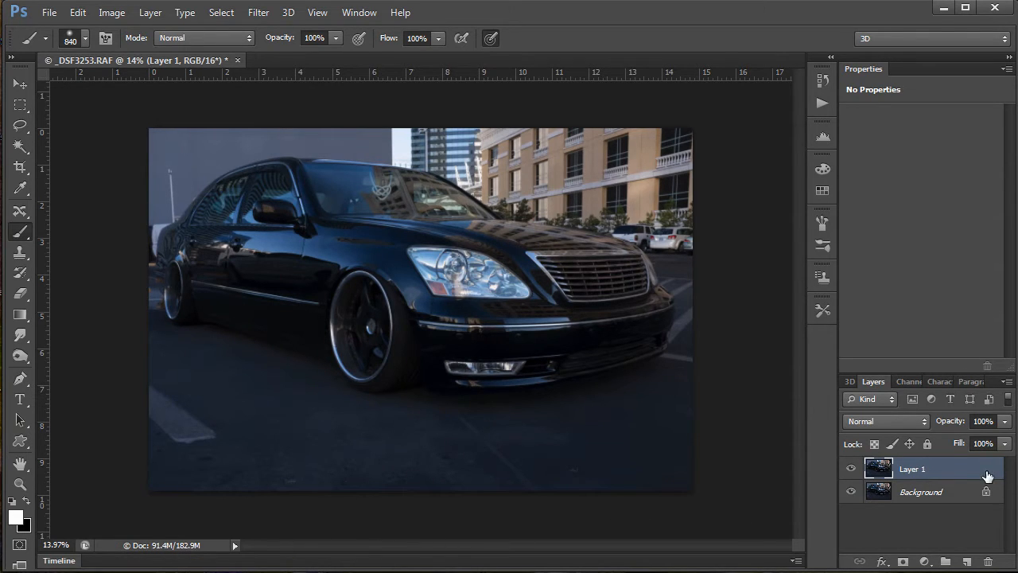
key("ctrl+j")
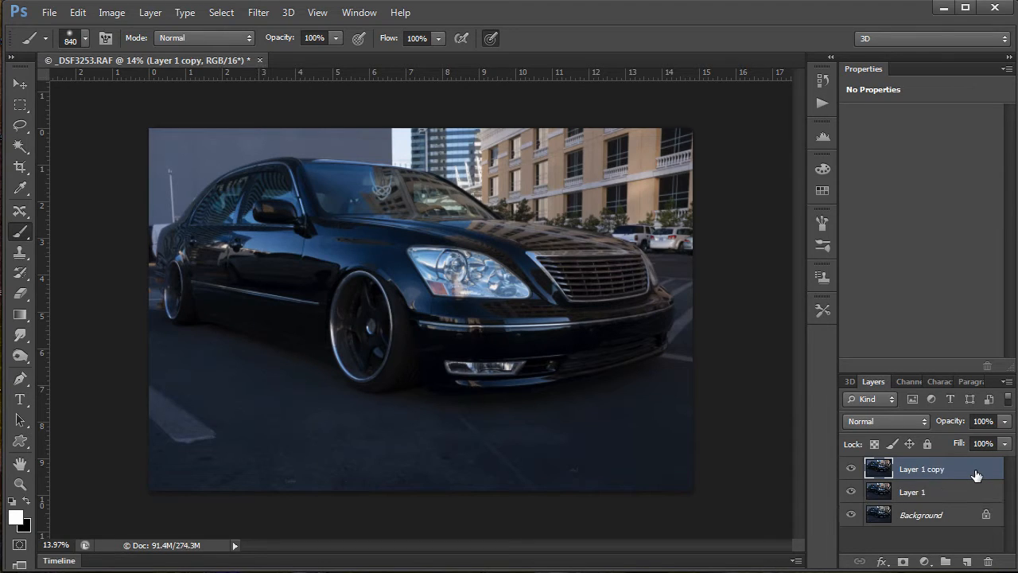
key("ctrl+j")
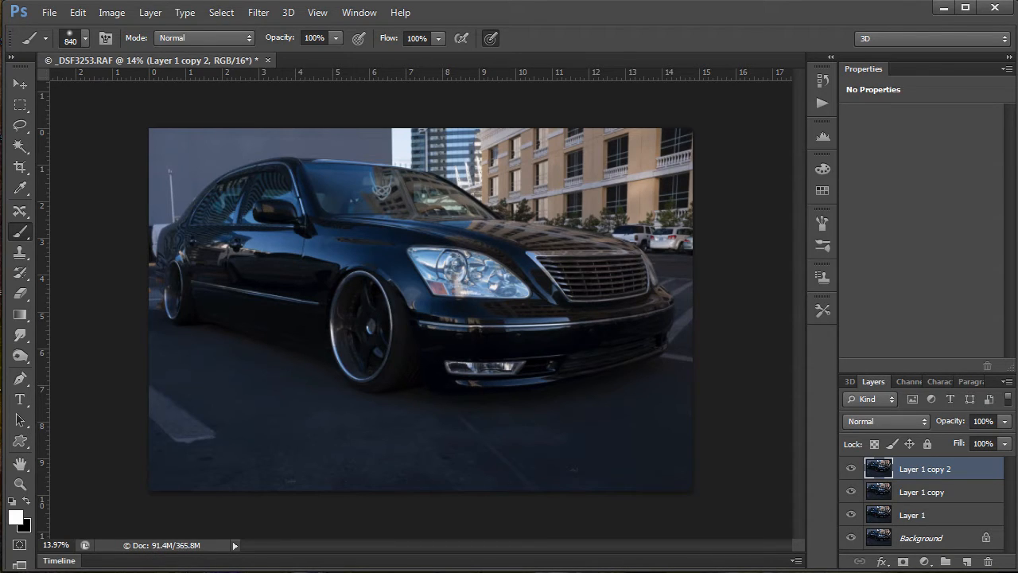
key("ctrl+e")
key("ctrl+e")
key("ctrl+e")
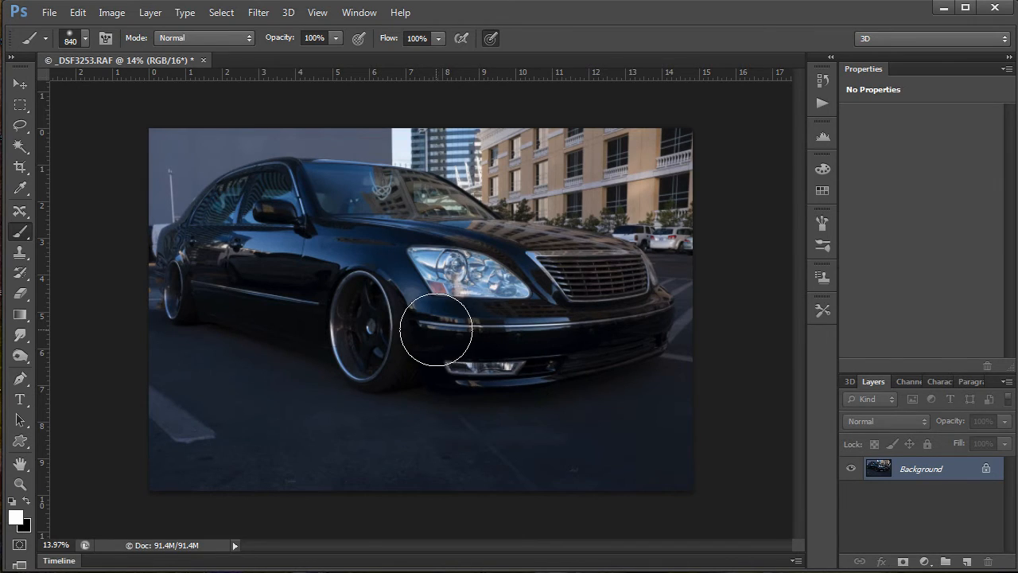
Add an Exposure adjustment layer with exposure set to +1.19 and compare the photo with and without it
left_click(19, 84)
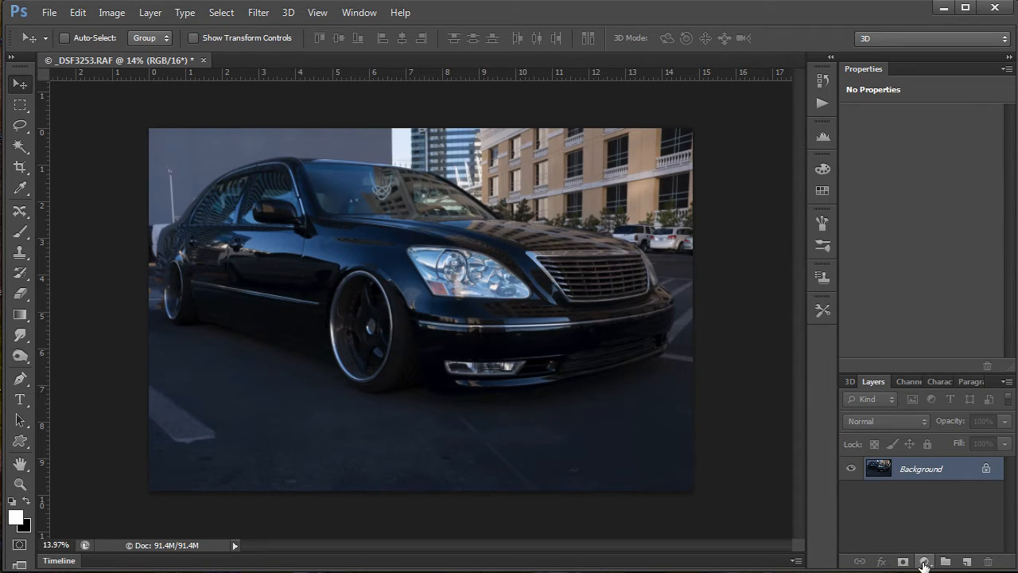
left_click(924, 562)
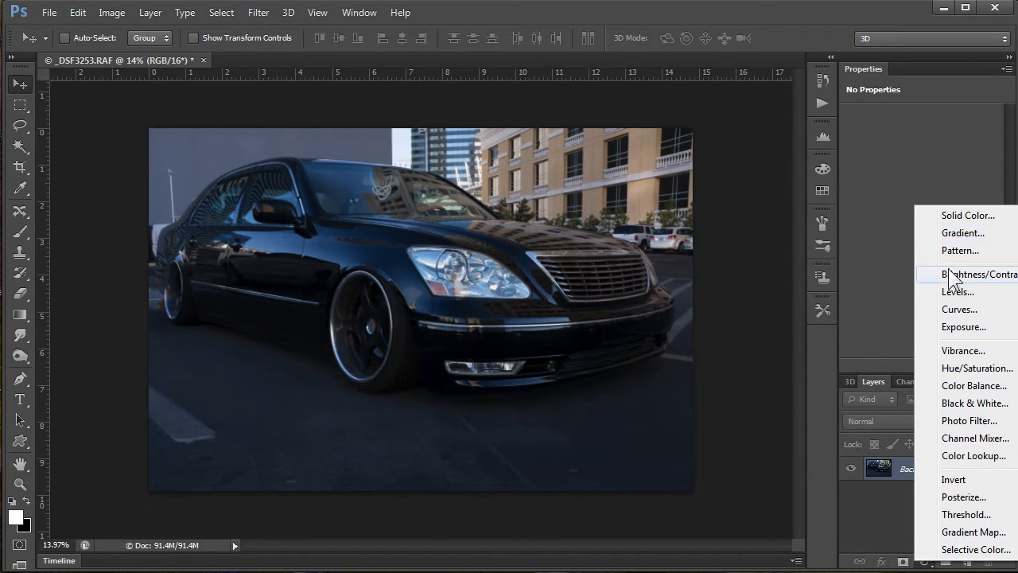
left_click(964, 334)
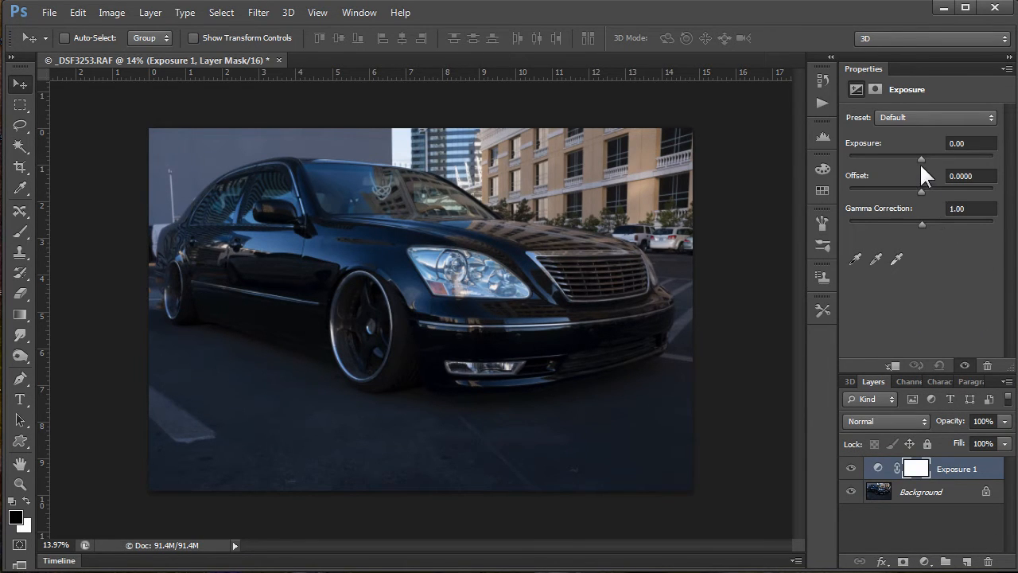
left_click_drag(920, 159, 933, 154)
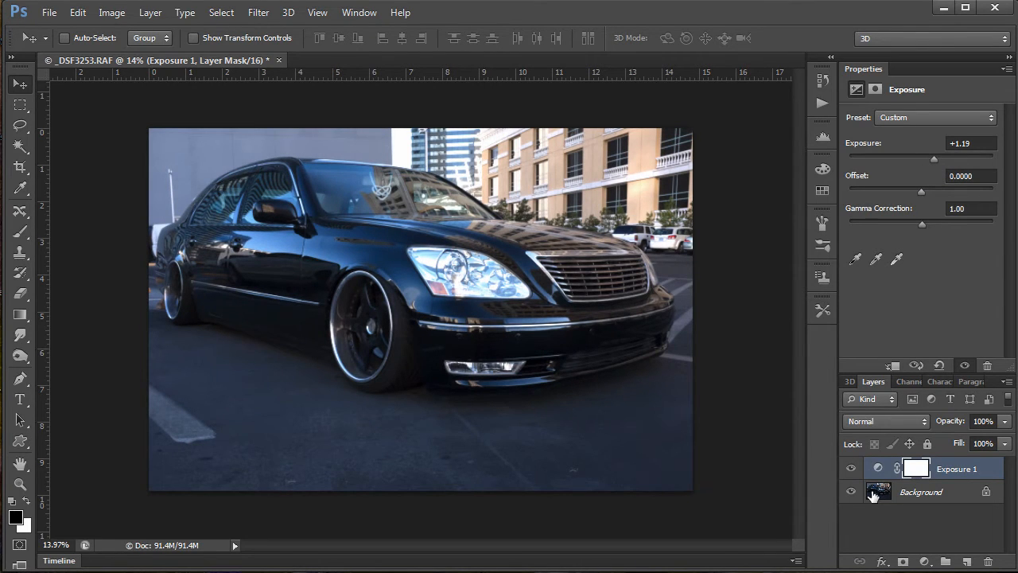
left_click(851, 468)
left_click(851, 468)
left_click(851, 469)
left_click(851, 469)
Paint black on the Exposure layer's mask over the ground and background around the car, and white over the car's side
left_click(914, 476)
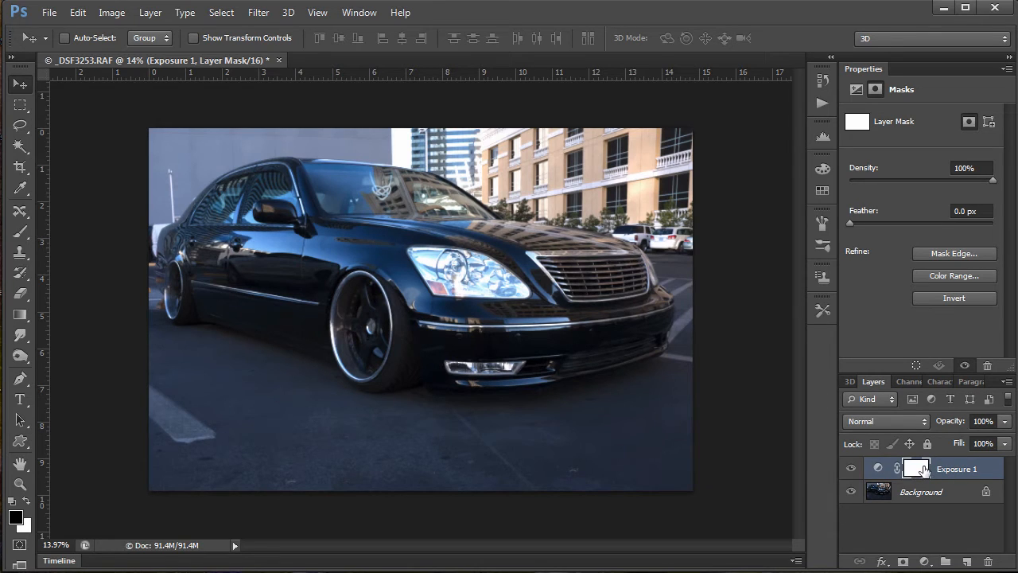
key("b")
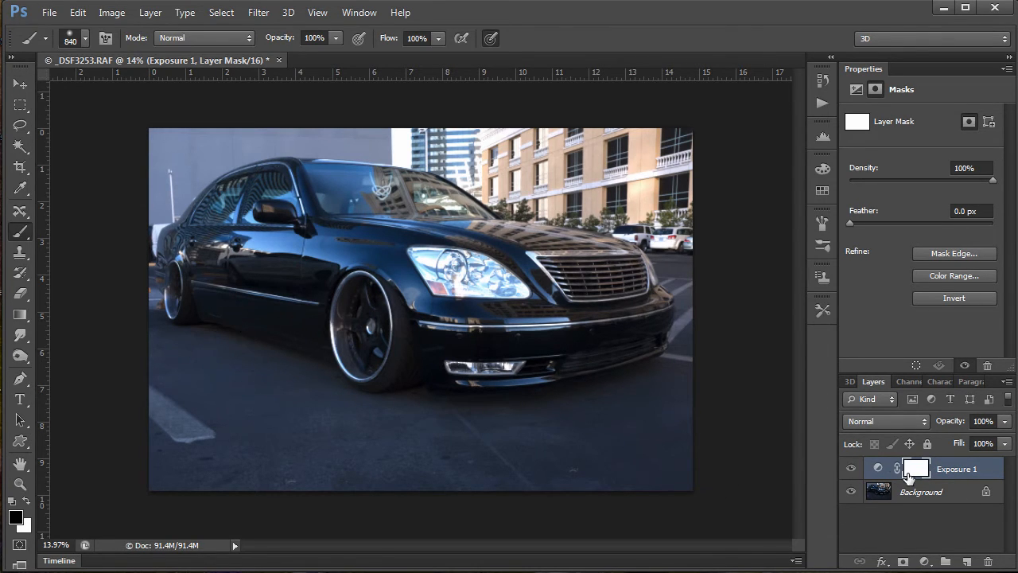
mouse_move(174, 359)
left_mouse_down()
mouse_move(218, 368)
mouse_move(228, 392)
mouse_move(230, 369)
mouse_move(439, 438)
mouse_move(241, 435)
mouse_move(150, 473)
mouse_move(566, 472)
mouse_move(482, 438)
mouse_move(629, 426)
mouse_move(588, 434)
mouse_move(662, 395)
mouse_move(661, 479)
mouse_move(698, 409)
mouse_move(708, 350)
mouse_move(695, 261)
mouse_move(635, 198)
mouse_move(536, 163)
left_mouse_up()
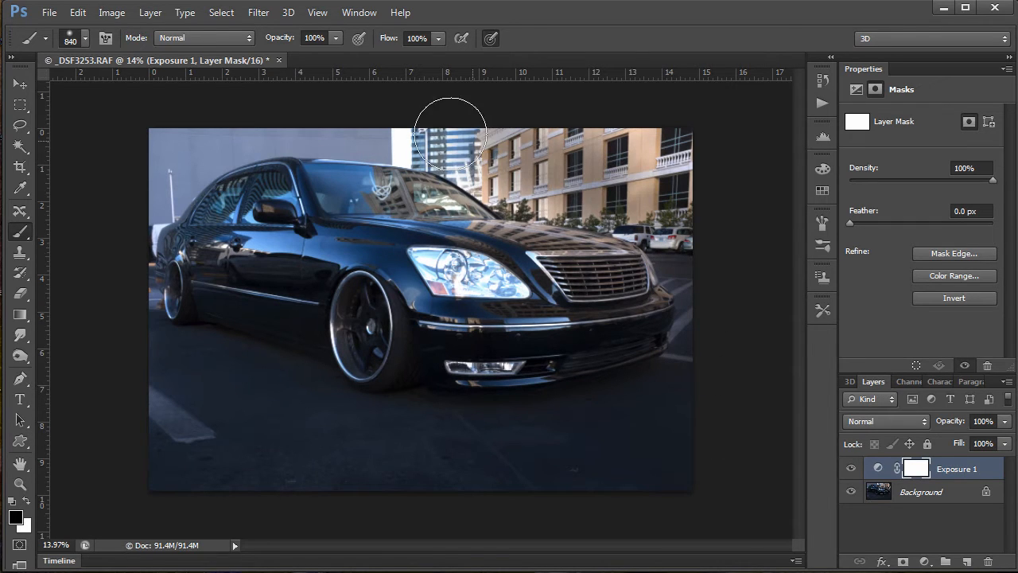
mouse_move(224, 128)
left_mouse_down()
mouse_move(149, 182)
mouse_move(172, 183)
mouse_move(279, 123)
left_mouse_up()
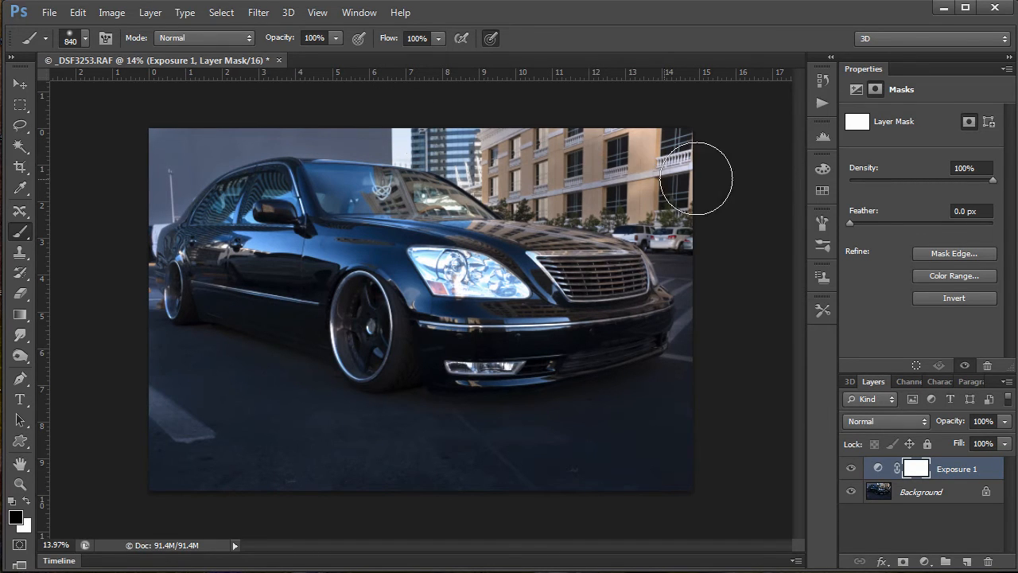
mouse_move(139, 169)
left_mouse_down()
mouse_move(148, 200)
mouse_move(129, 282)
mouse_move(193, 427)
left_mouse_up()
key("x")
mouse_move(240, 312)
left_mouse_down()
mouse_move(190, 259)
mouse_move(245, 255)
left_mouse_up()
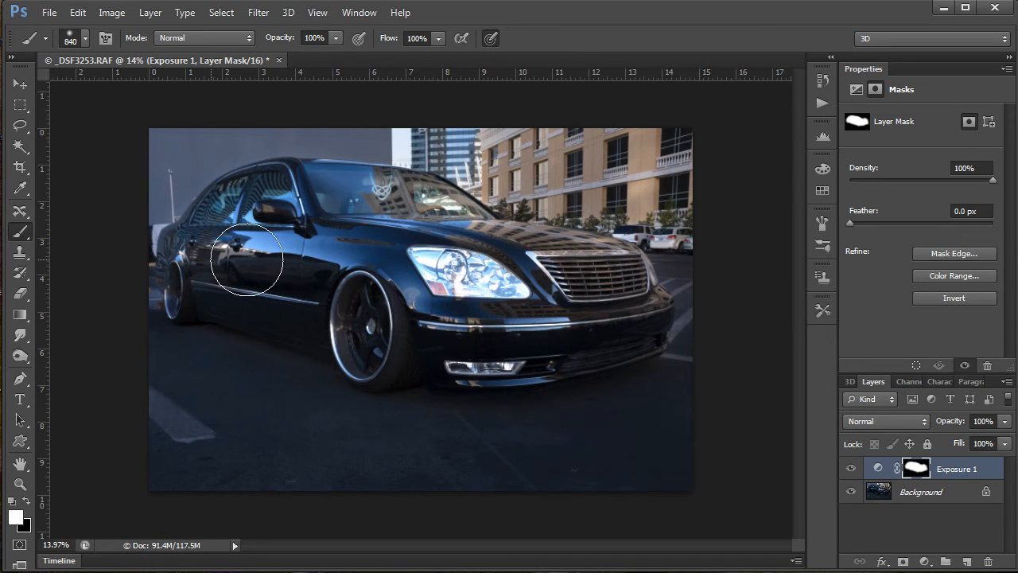
Compare the photo with and without the masked Exposure adjustment layer, and delete that layer
left_click(851, 469)
left_click(851, 469)
left_click(952, 476)
key("Delete")
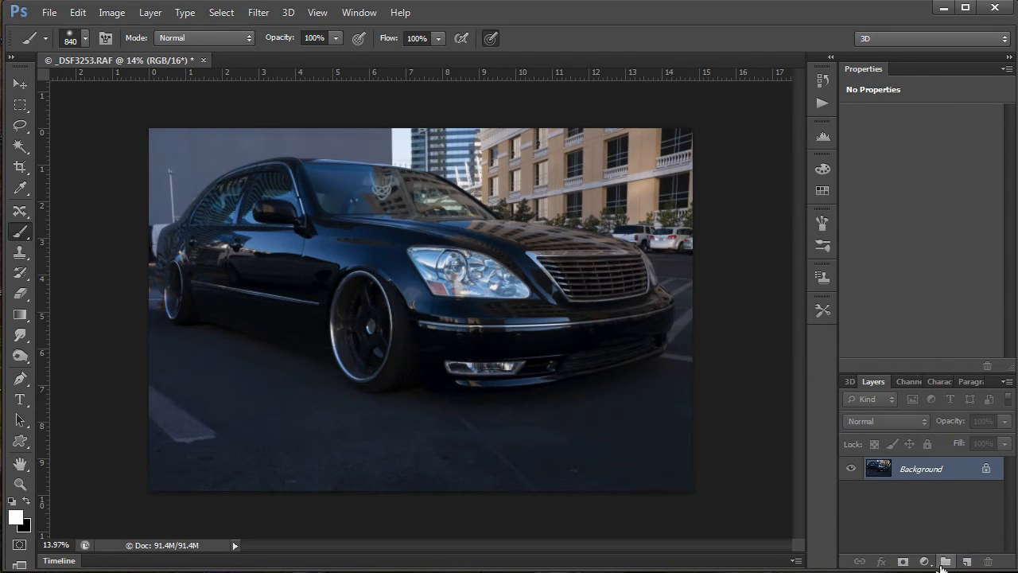
Apply an Exposure image adjustment of +1.03 directly to the Background layer
left_click(109, 14)
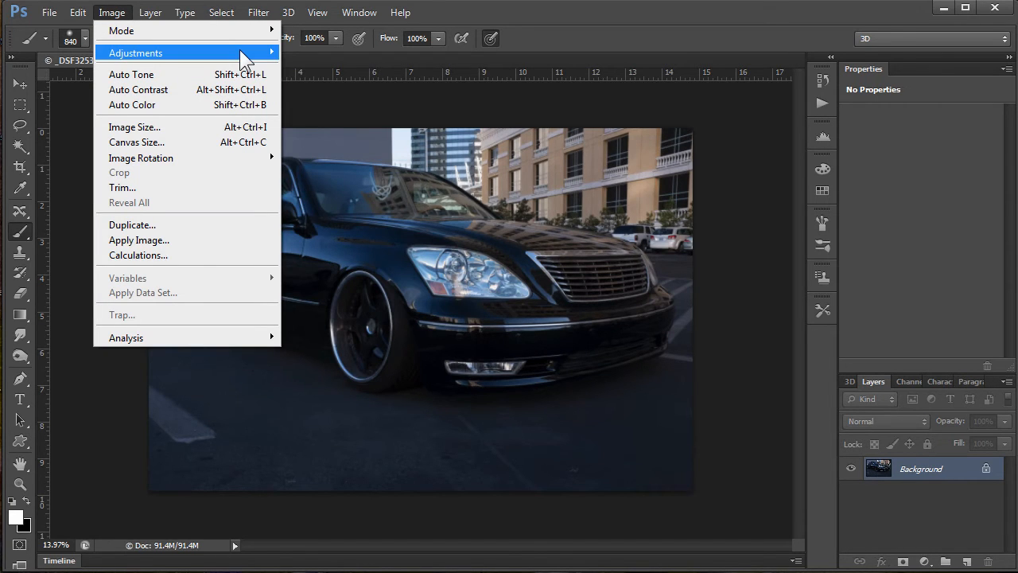
mouse_move(242, 53)
left_click(334, 102)
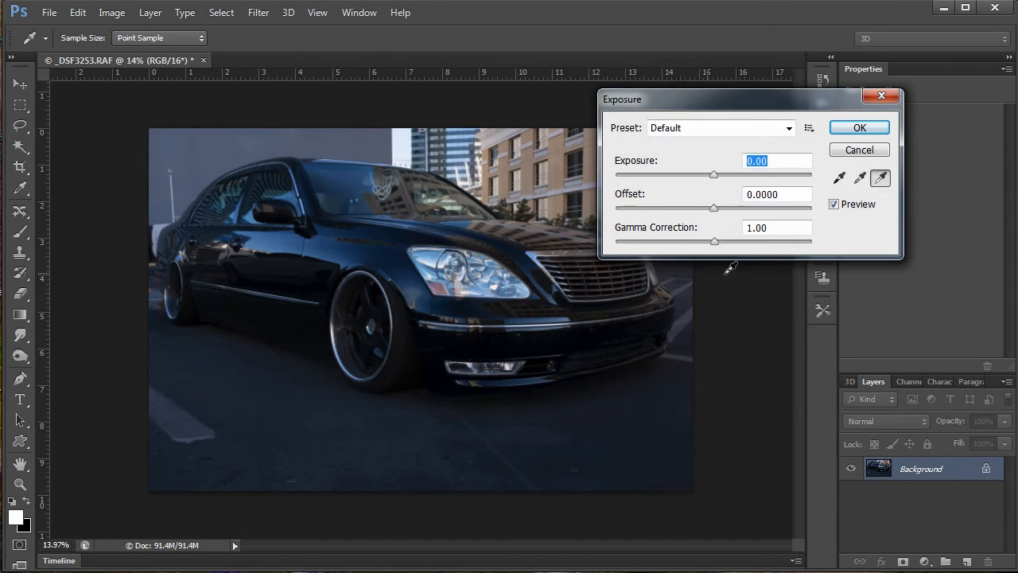
left_click_drag(743, 107, 755, 91)
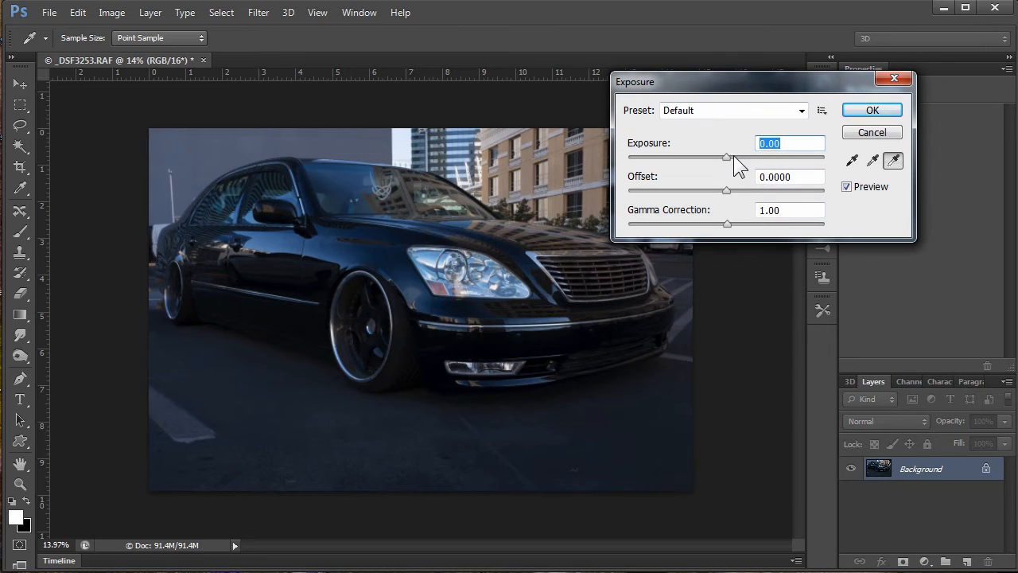
left_click_drag(733, 155, 740, 158)
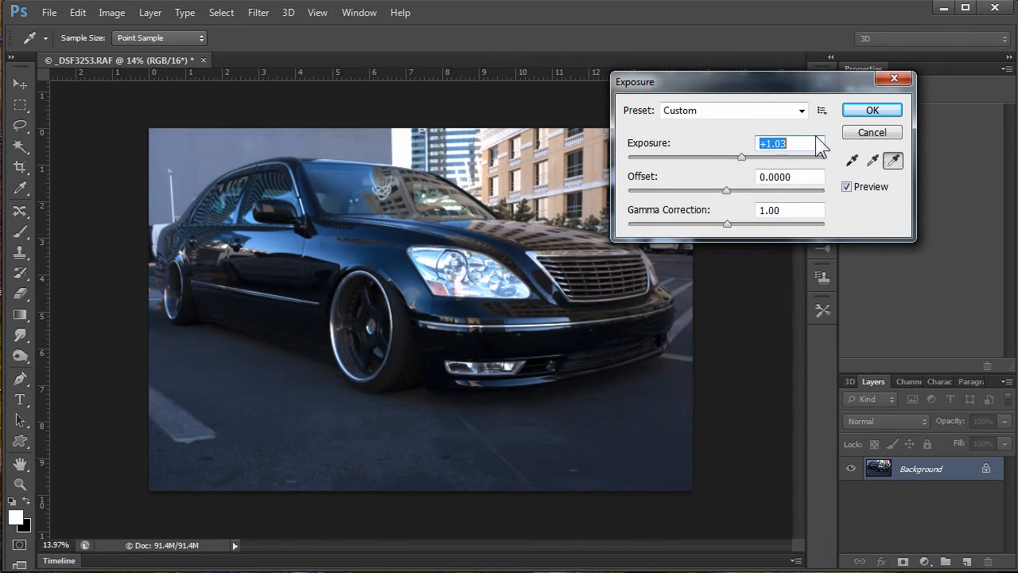
left_click(873, 110)
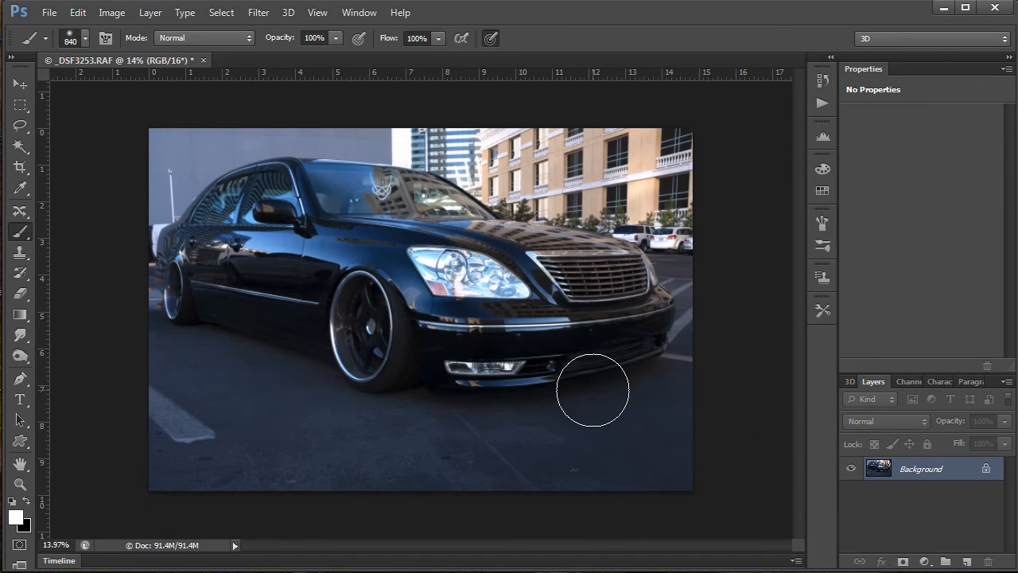
Mask out the pavement with black on a new layer mask for the photo, and undo back to the locked Background
left_click(903, 561)
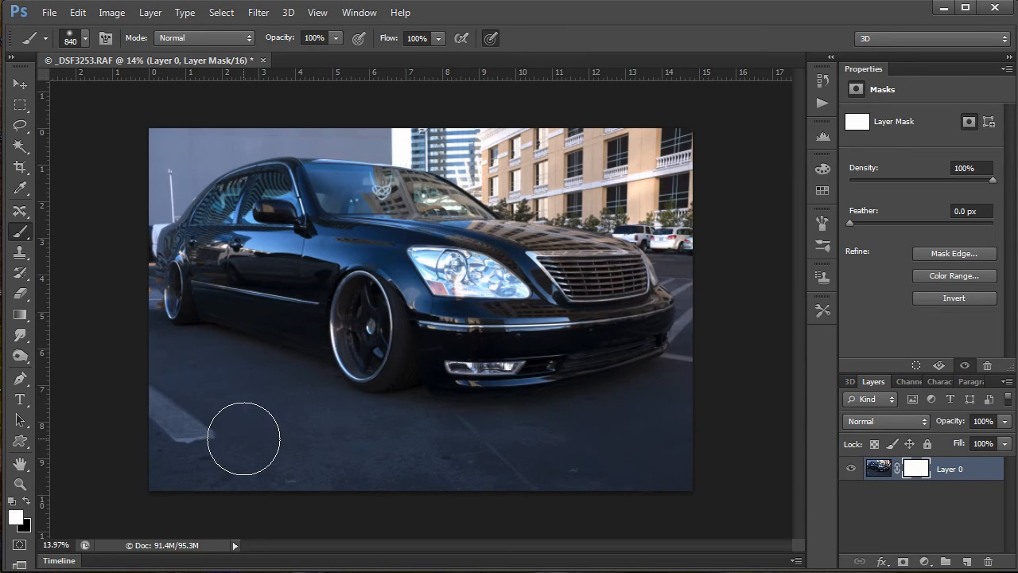
key("x")
mouse_move(230, 425)
left_mouse_down()
mouse_move(340, 451)
mouse_move(196, 412)
mouse_move(317, 459)
mouse_move(206, 487)
mouse_move(441, 461)
mouse_move(373, 452)
mouse_move(396, 454)
mouse_move(421, 495)
left_mouse_up()
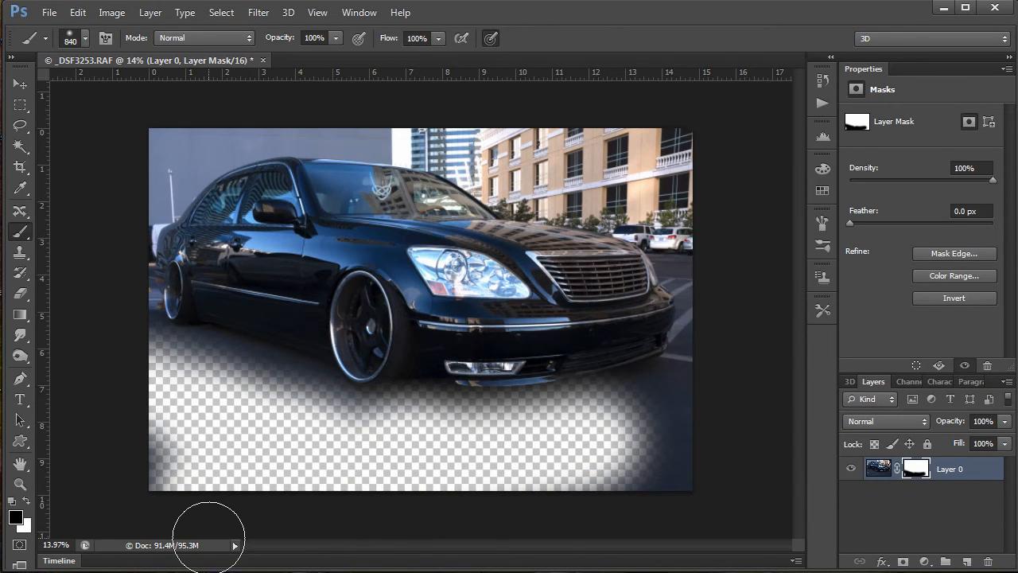
key("ctrl+z")
key("ctrl+z")
key("ctrl+z")
key("ctrl+z")
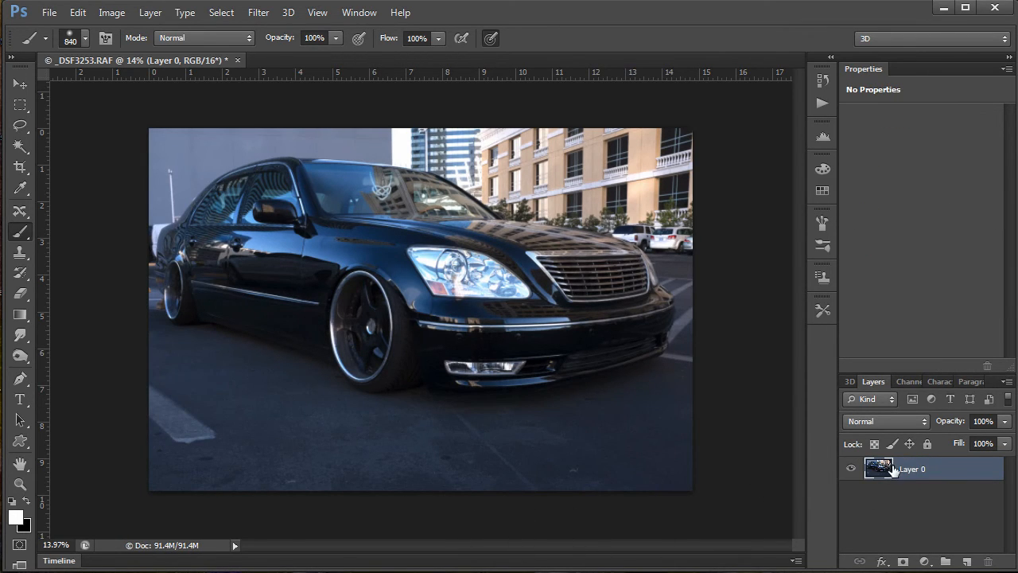
key("ctrl+alt+z")
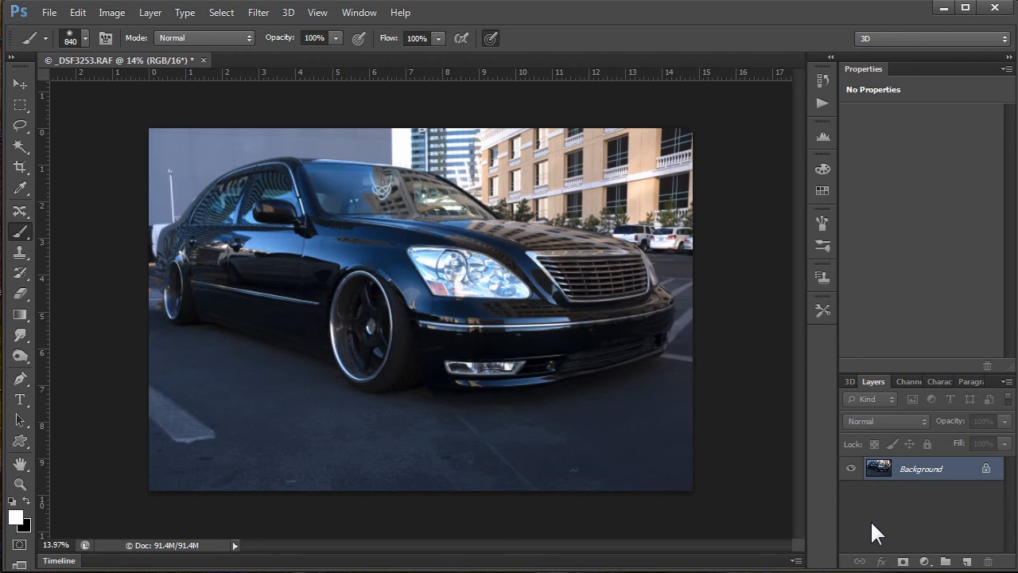
Add two Curves adjustment layers above the Background layer, undoing an extra layer mask added to the first one
left_click(924, 561)
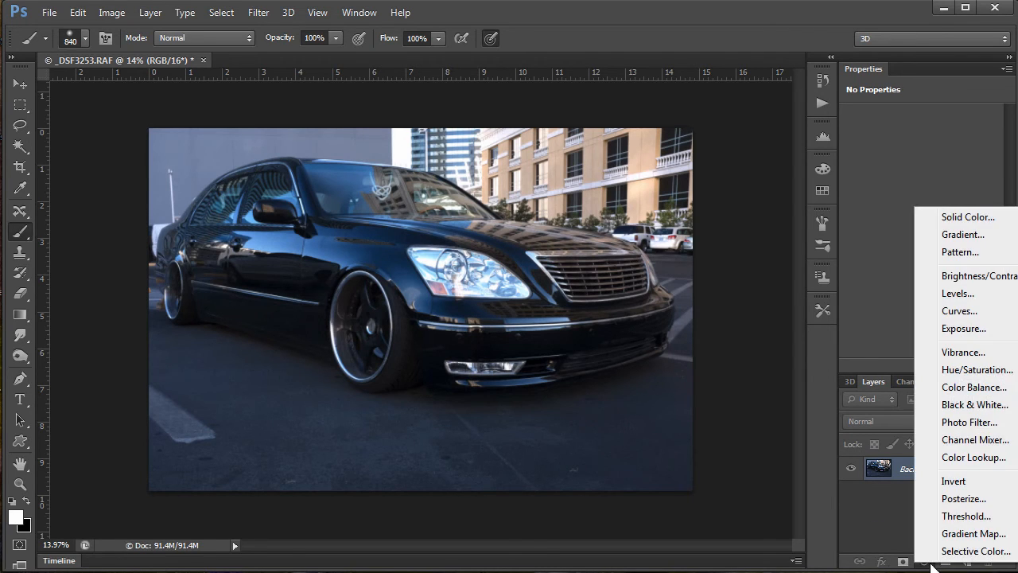
left_click(971, 306)
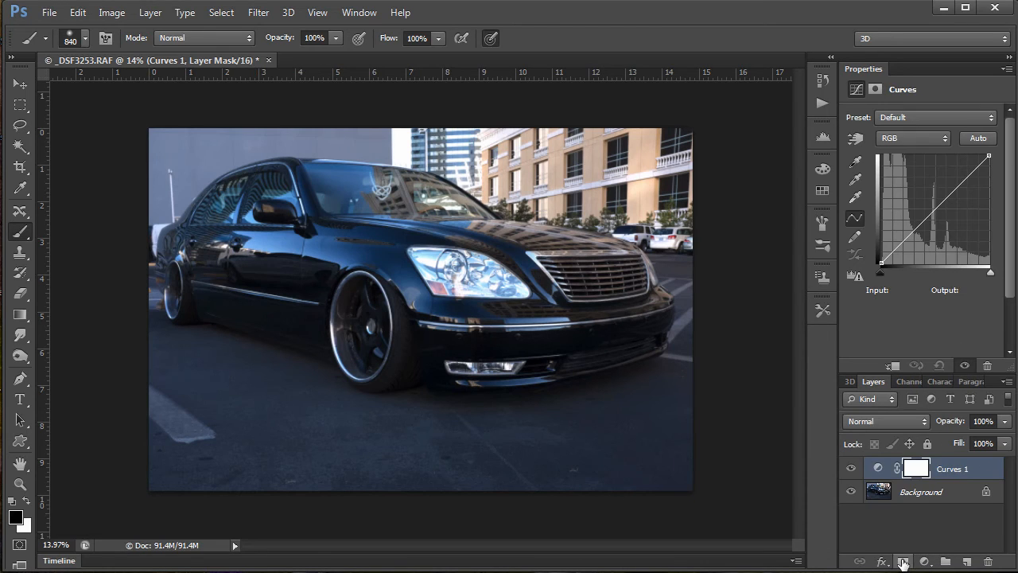
left_click(903, 561)
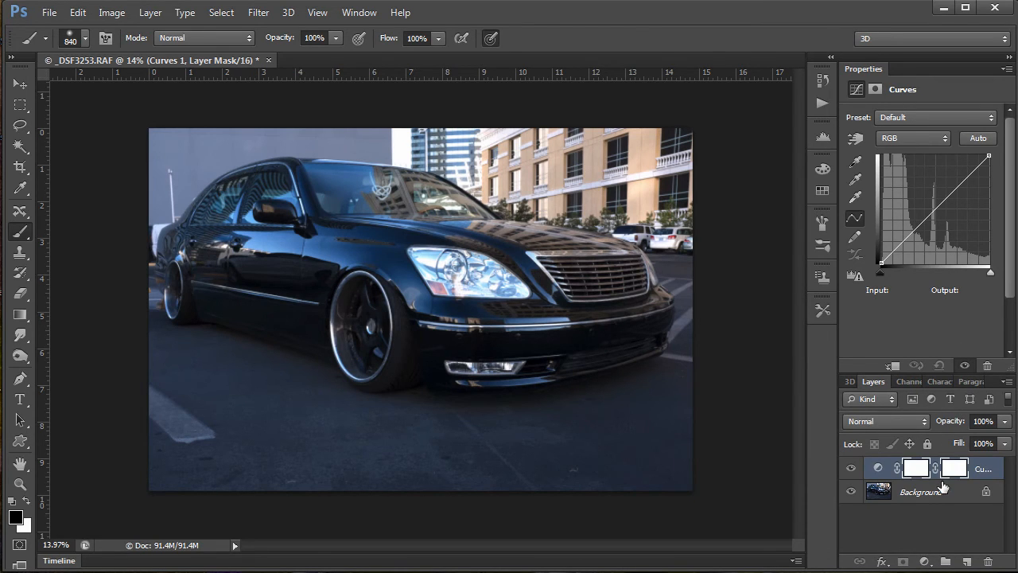
key("ctrl+z")
left_click(925, 561)
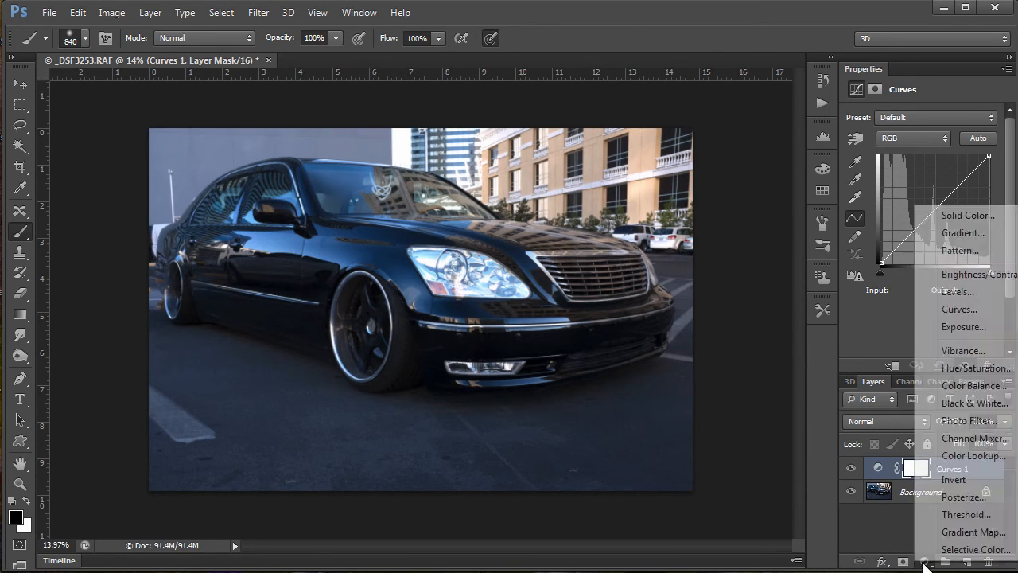
left_click(951, 309)
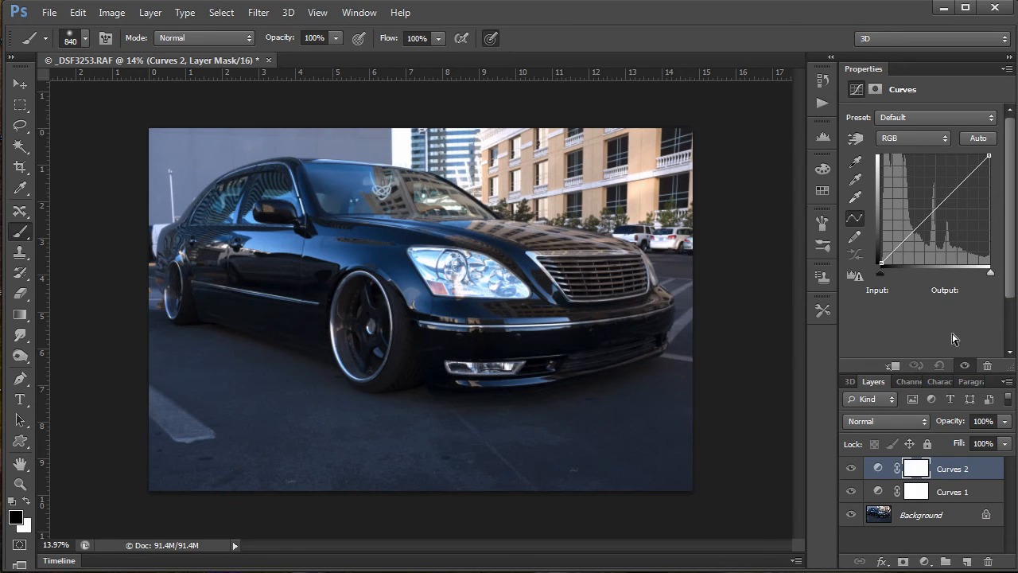
Shape the RGB curve of the Curves 1 layer with points at about input 58, output 61 and input 181, output 151
left_click(946, 492)
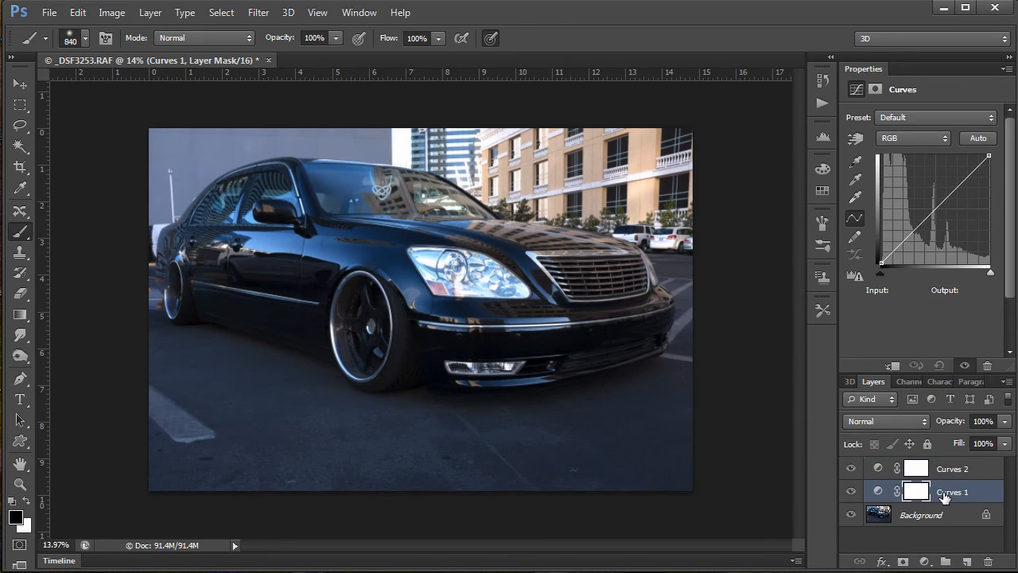
left_click(907, 236)
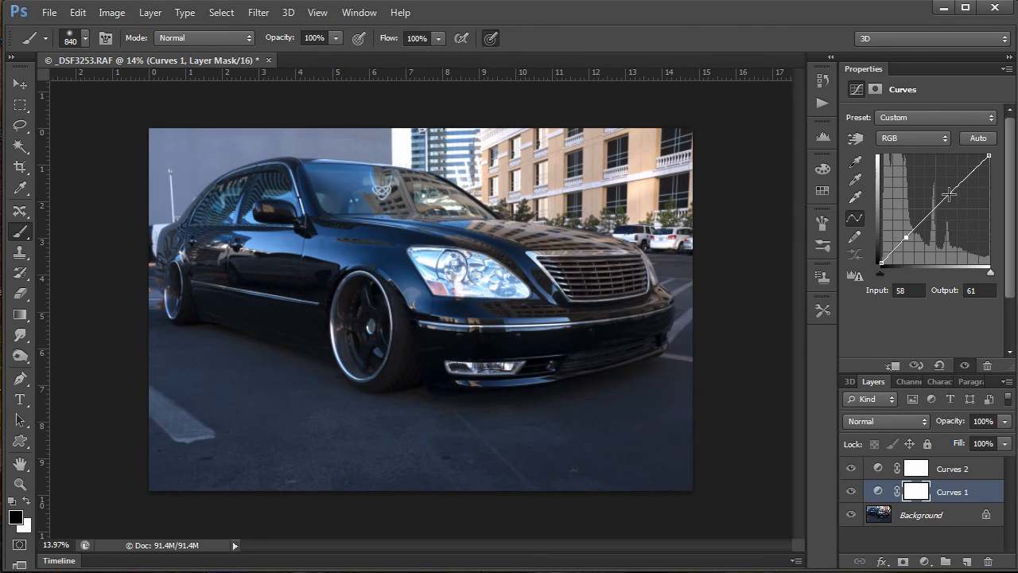
left_click_drag(952, 190, 958, 198)
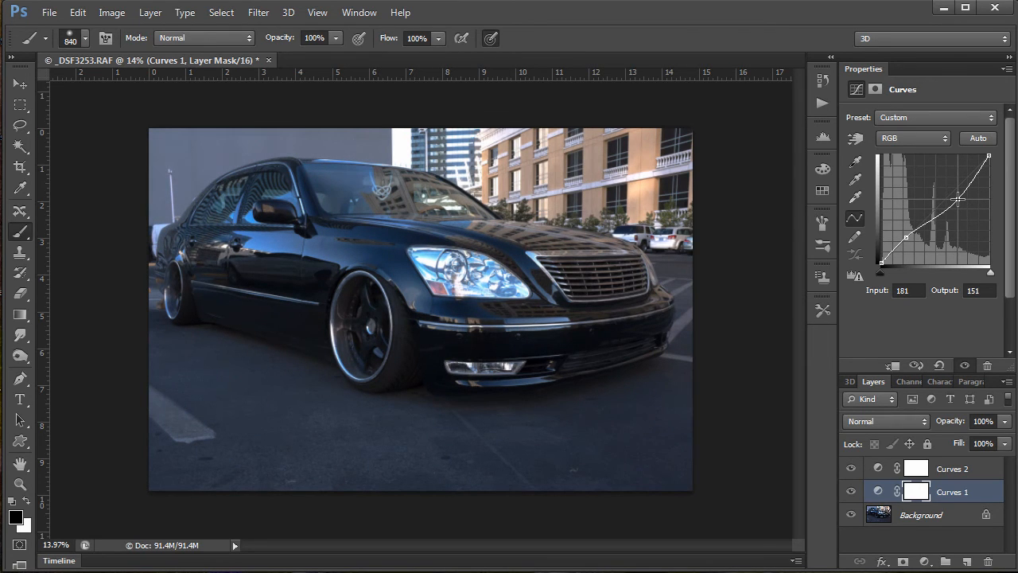
Shape the Blue channel curve of the Curves 2 layer with points at about input 77, output 62 and input 200, output 215
left_click(948, 469)
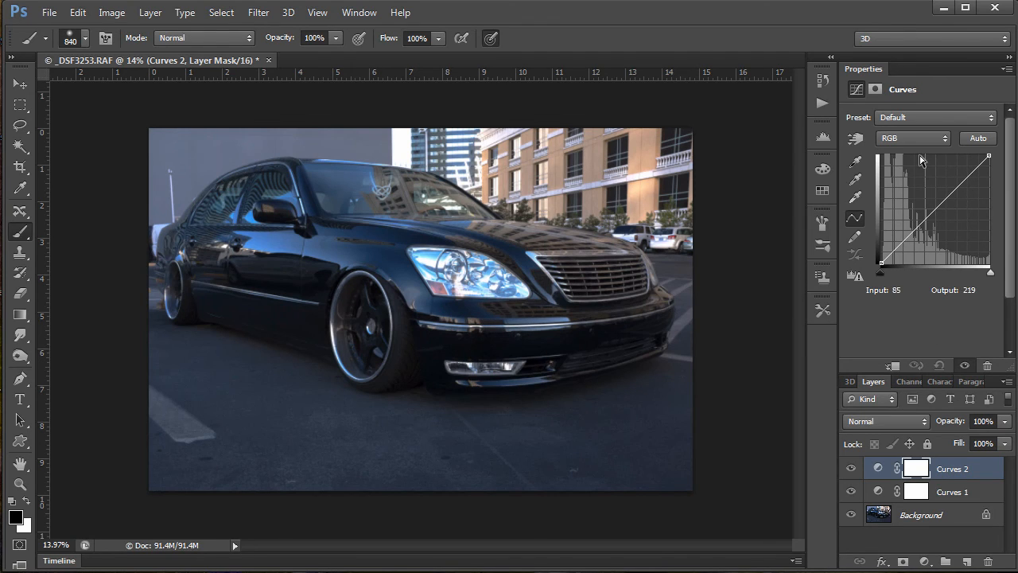
left_click(943, 137)
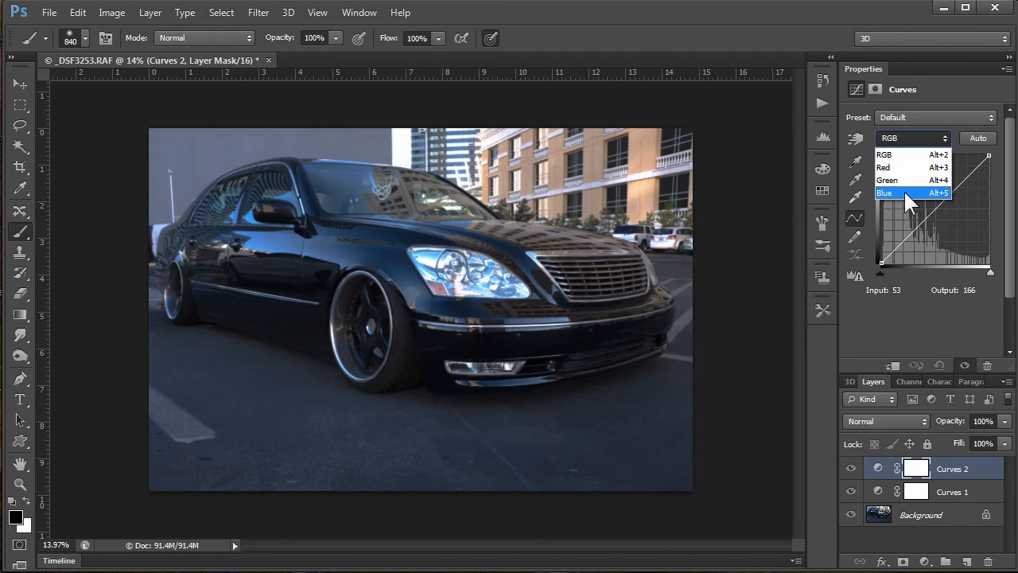
left_click(905, 192)
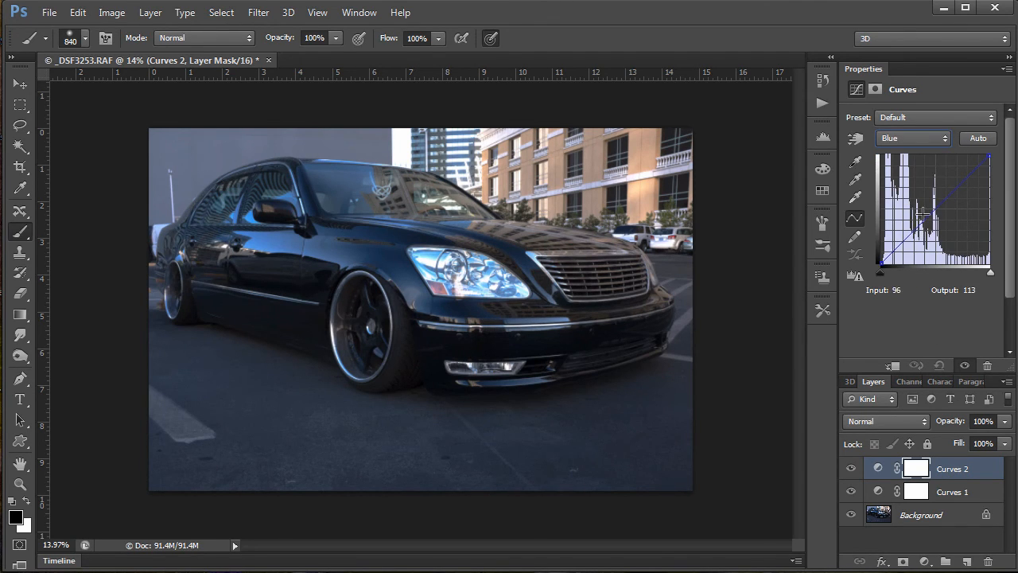
left_click_drag(921, 213, 914, 237)
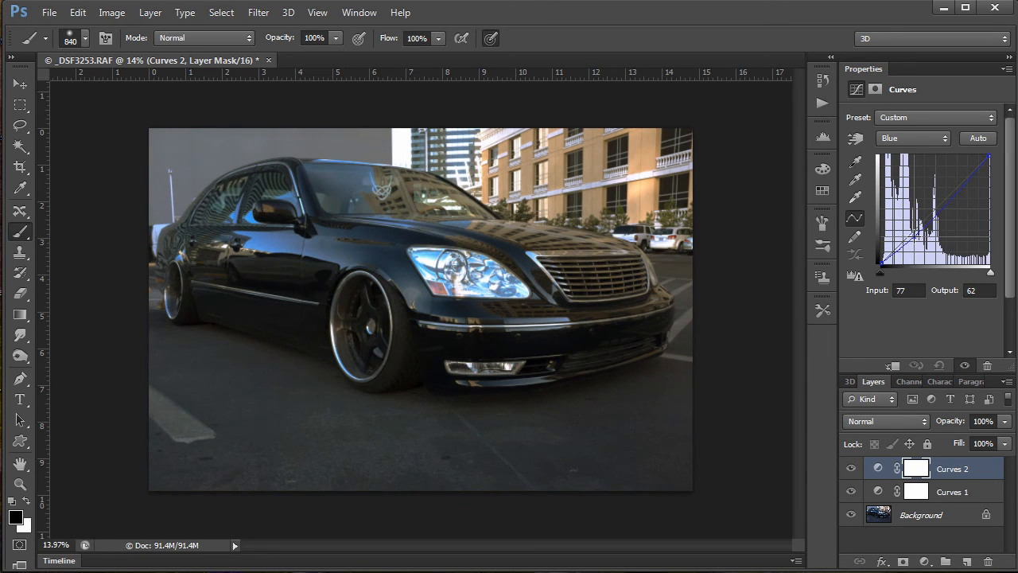
left_click(968, 179)
left_click_drag(967, 179, 966, 171)
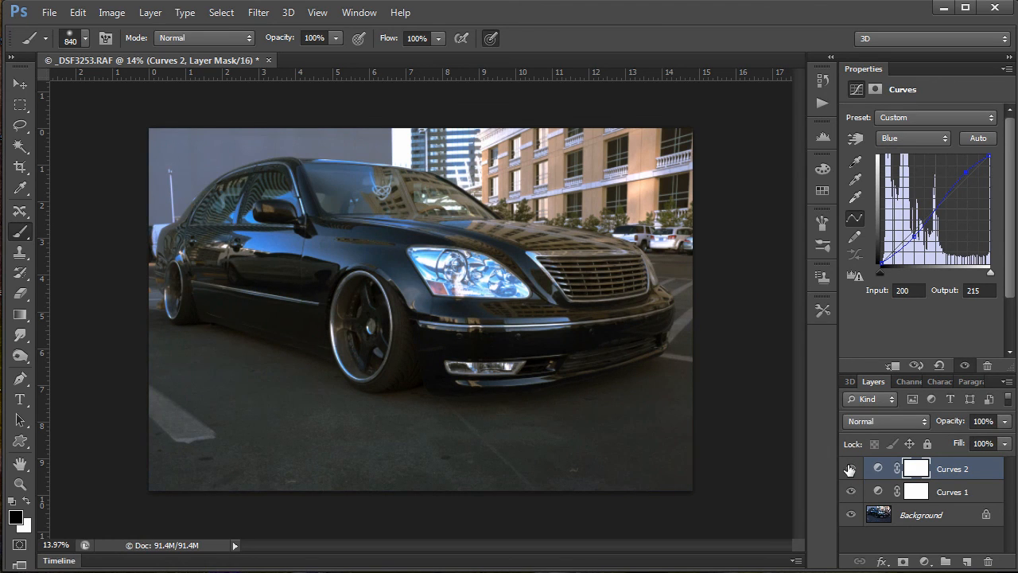
Compare the photo with and without the two Curves adjustment layers by hiding both and showing them again
left_click(851, 492)
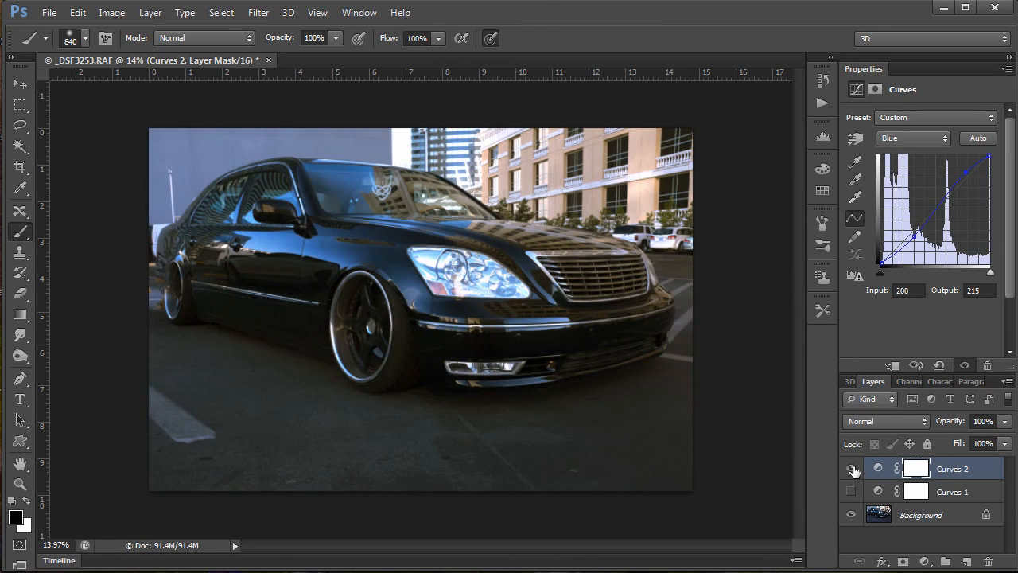
left_click(851, 469)
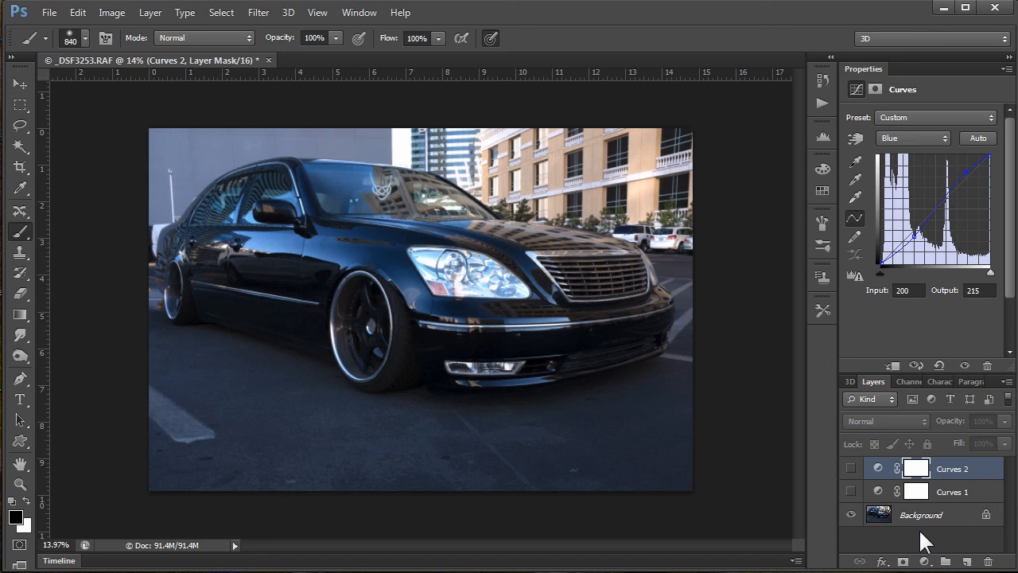
left_click_drag(851, 469, 851, 492)
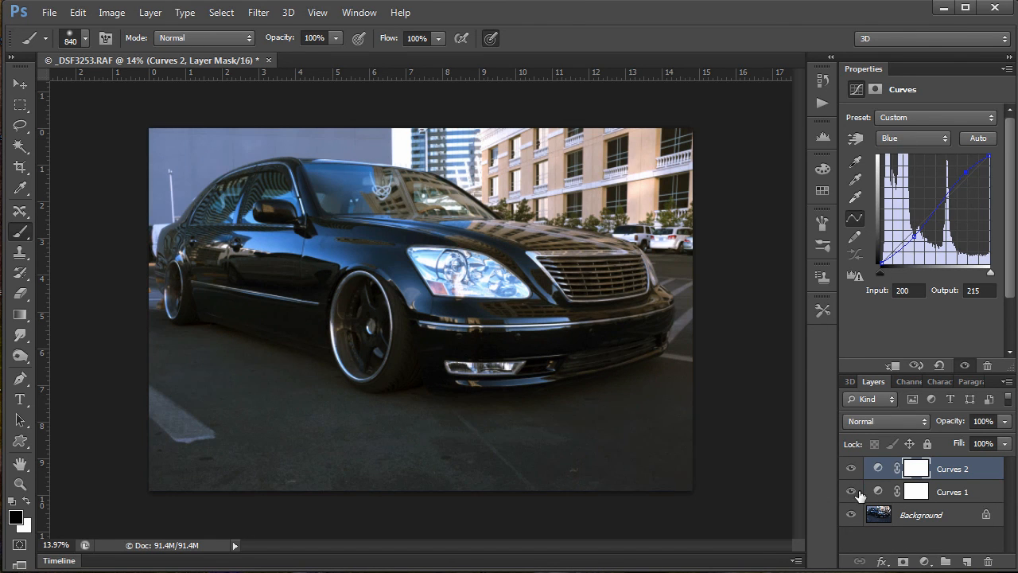